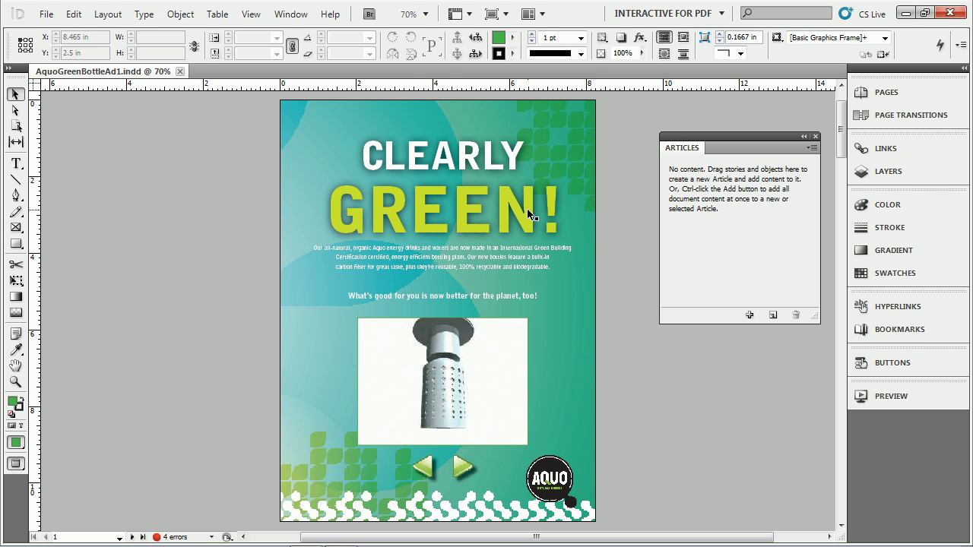
# - Add a new empty article to the Articles panel, keeping the default name Article 1
pyautogui.click(407, 226)
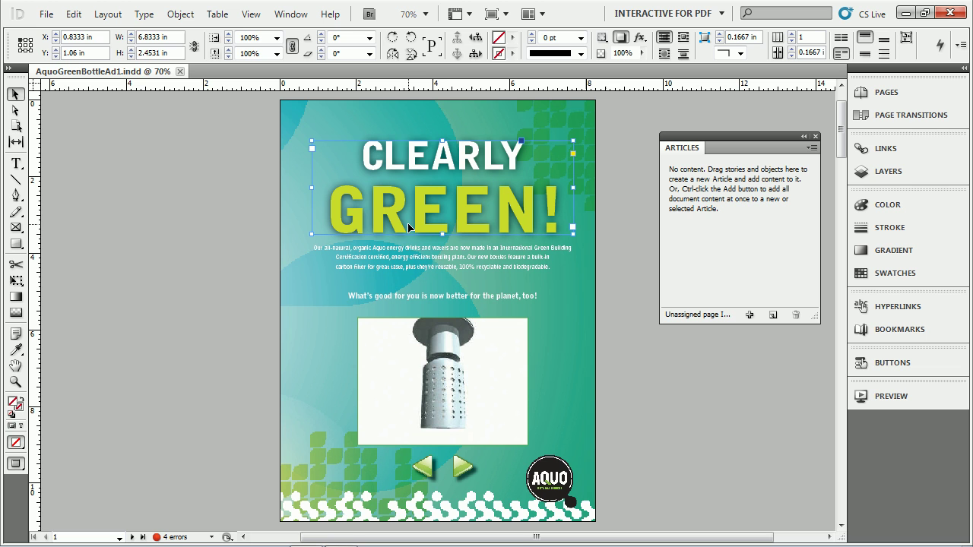
pyautogui.click(623, 236)
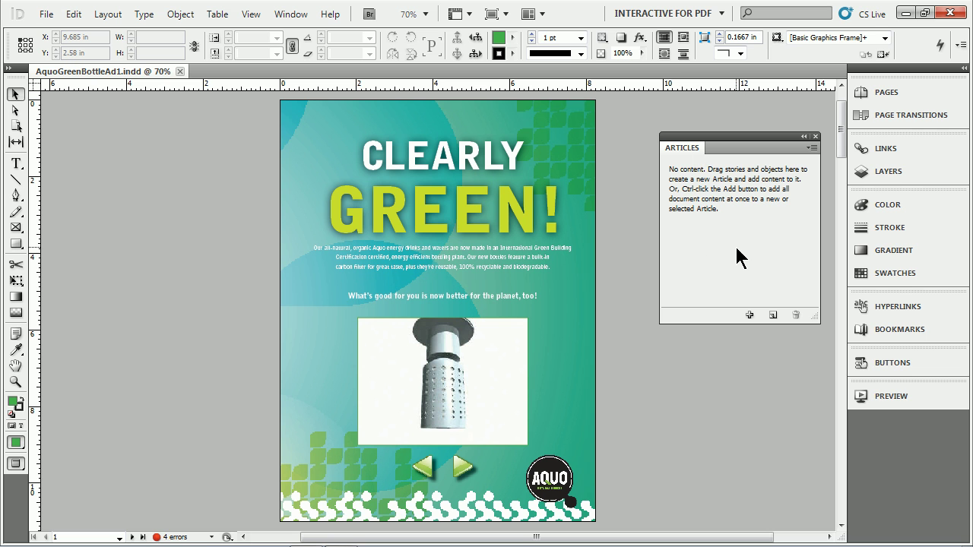
pyautogui.click(296, 15)
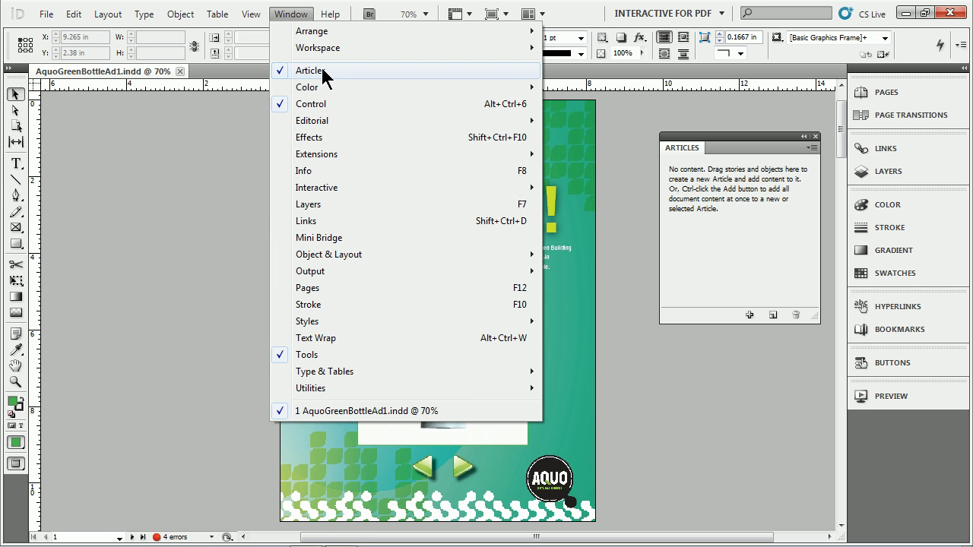
pyautogui.click(741, 251)
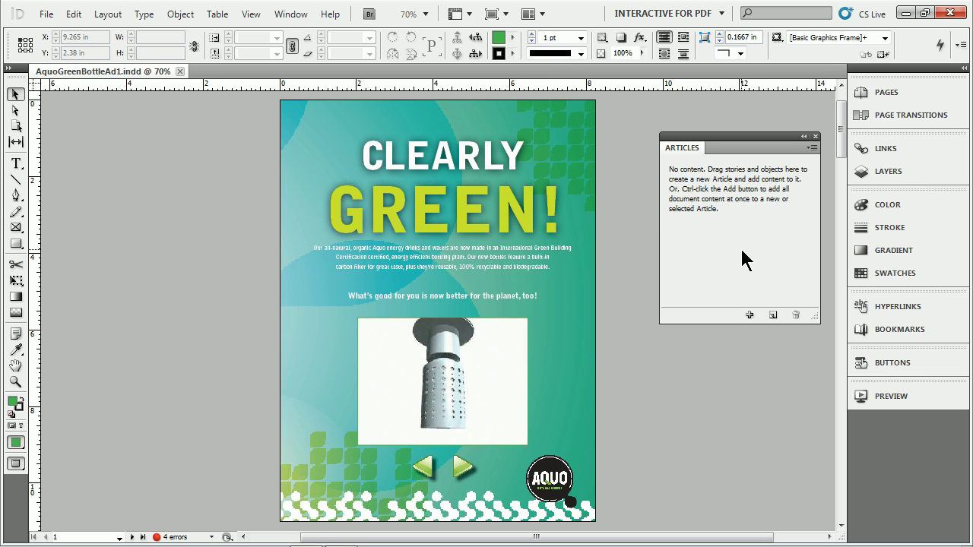
pyautogui.click(772, 314)
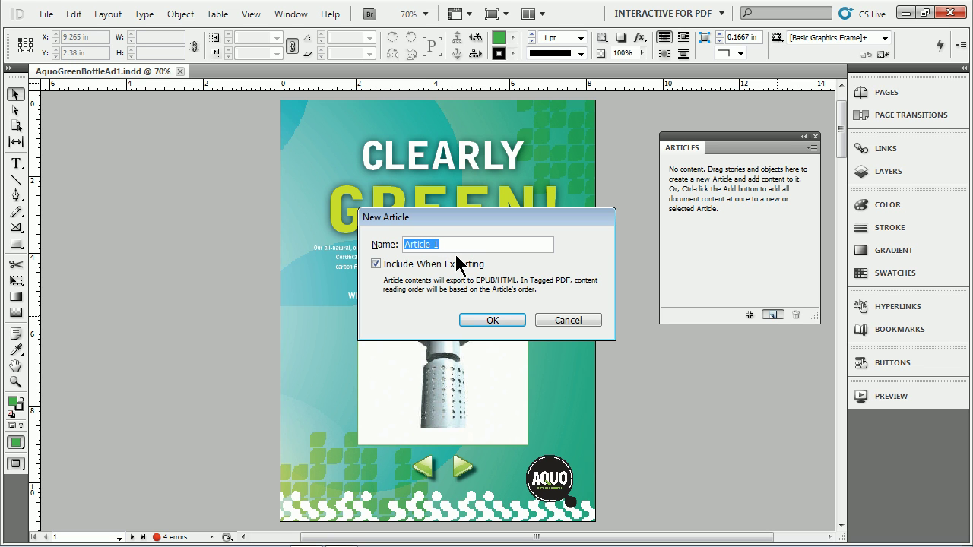
pyautogui.click(487, 323)
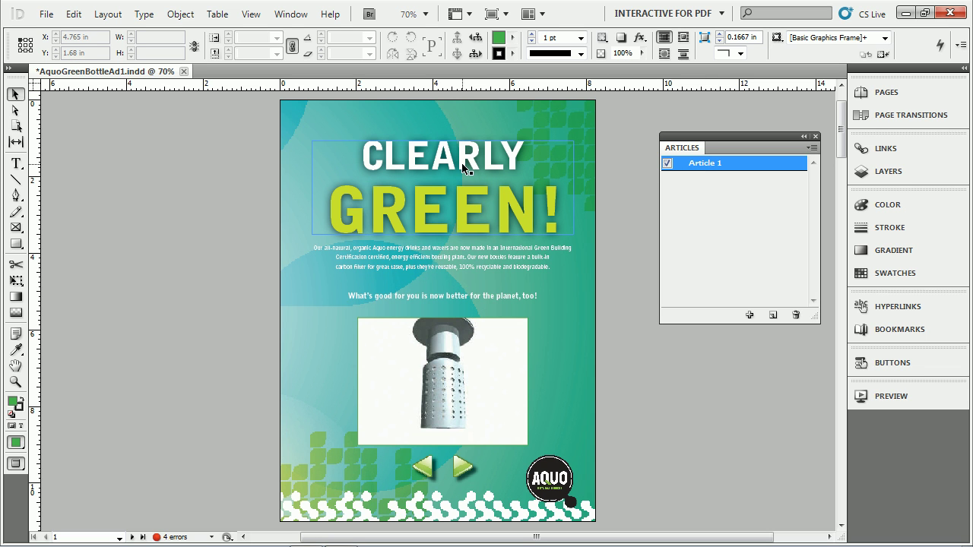
# - Drag the selected CLEARLY GREEN! headline frame onto Article 1 in the Articles panel
pyautogui.click(441, 161)
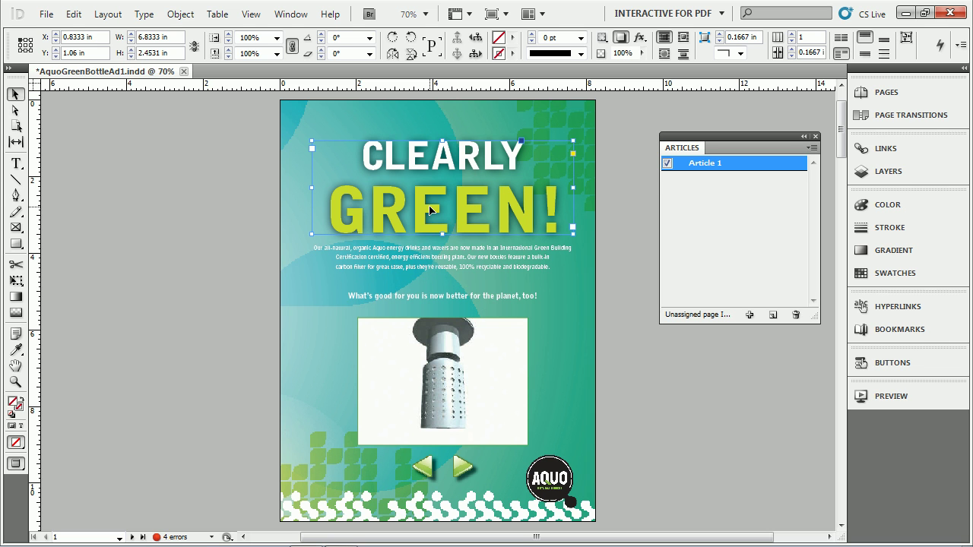
pyautogui.moveTo(429, 210); pyautogui.dragTo(719, 170)
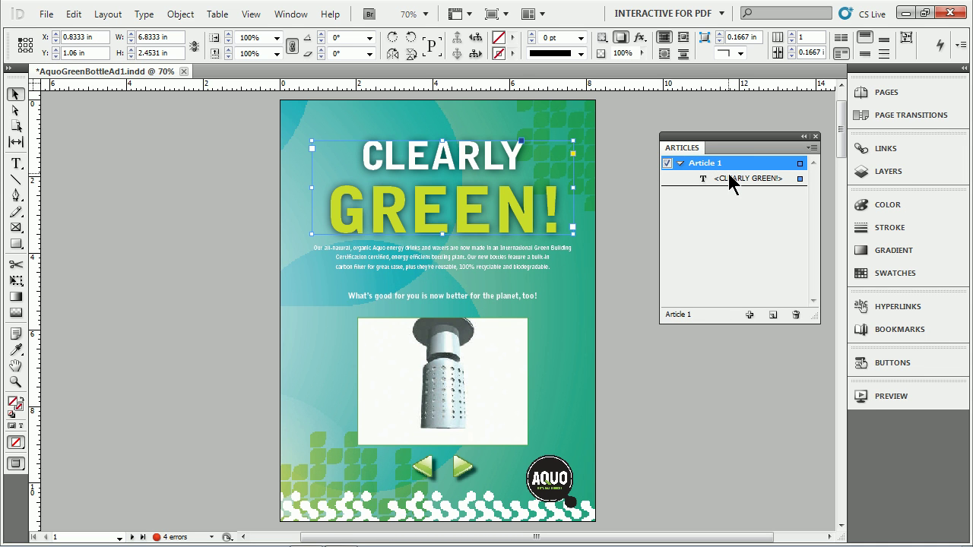
pyautogui.click(465, 259)
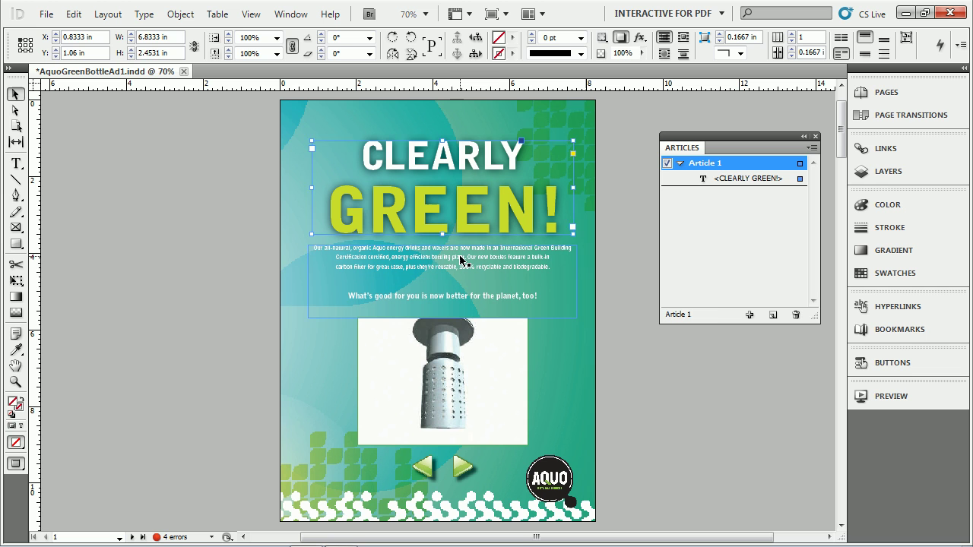
pyautogui.click(424, 207)
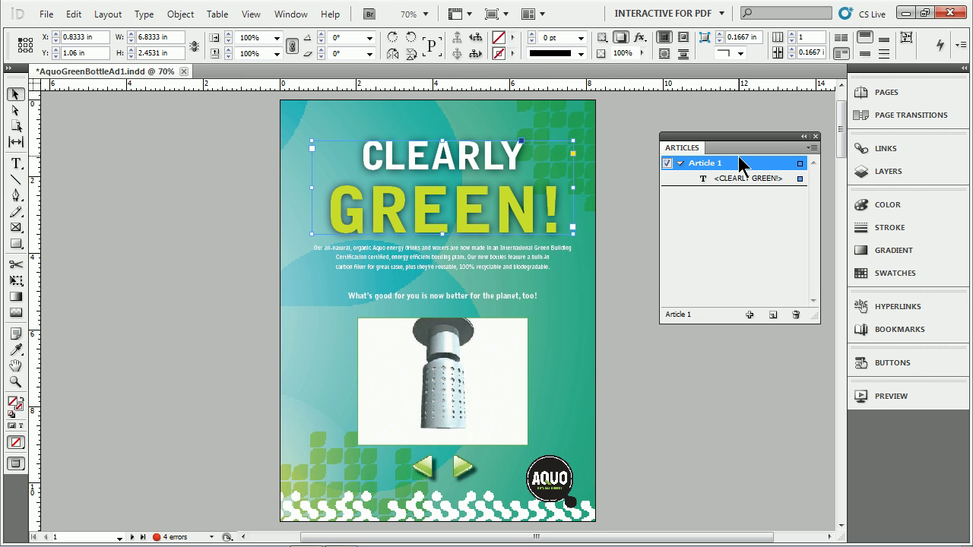
pyautogui.moveTo(500, 172); pyautogui.dragTo(723, 172)
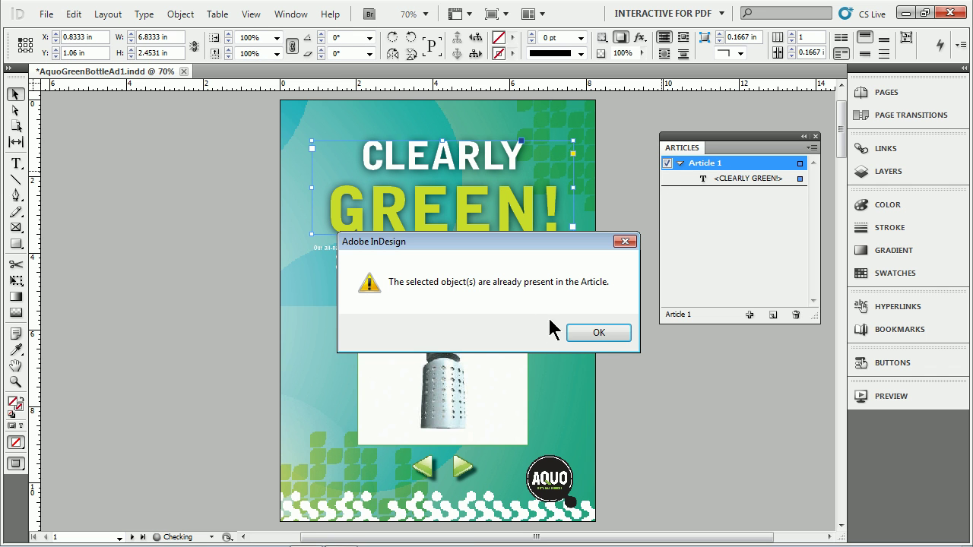
# - Dismiss the duplicate-item alert, cancel the second article the body text drag started, and deselect
pyautogui.click(613, 340)
pyautogui.moveTo(450, 254); pyautogui.dragTo(723, 217)
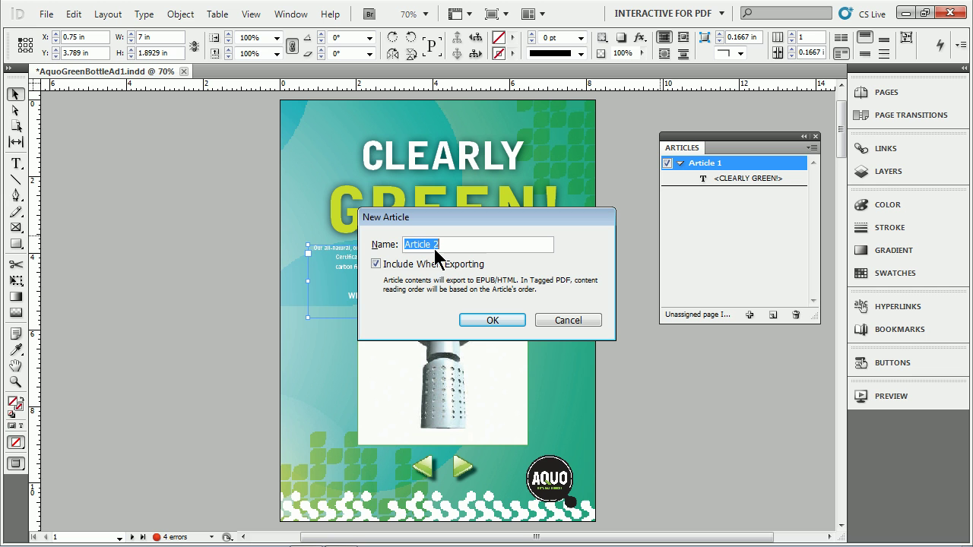
pyautogui.click(558, 318)
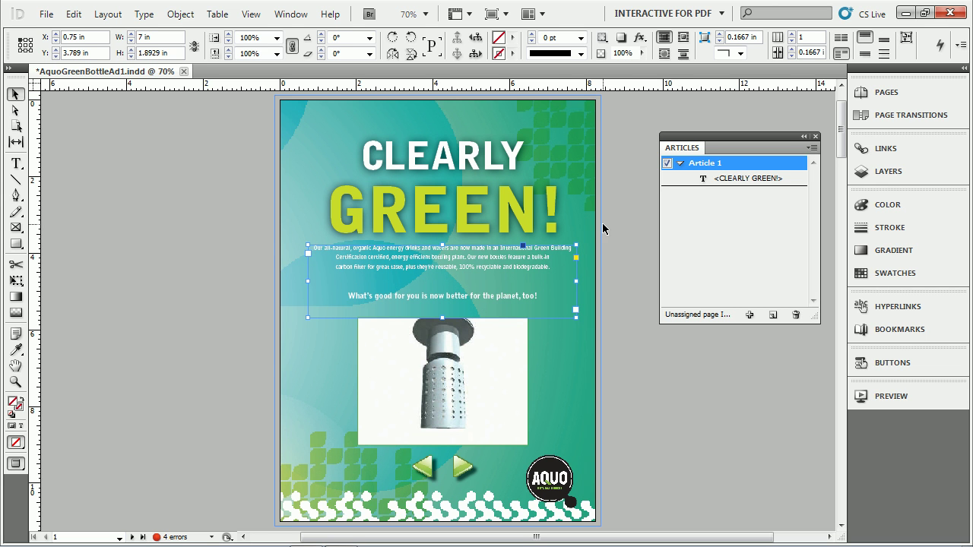
pyautogui.click(195, 162)
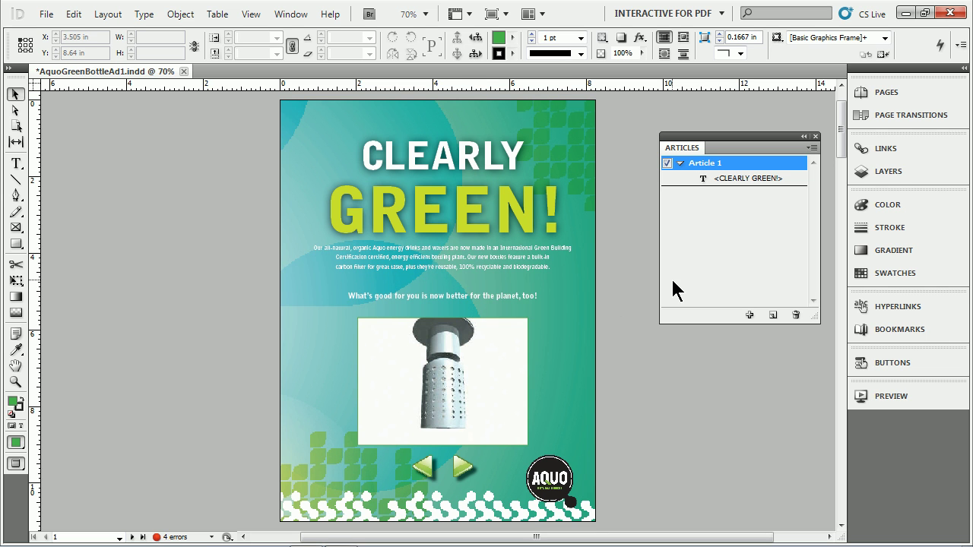
# - Fill Article 1 with all document content from the panel menu, then delete Article 1
pyautogui.click(813, 148)
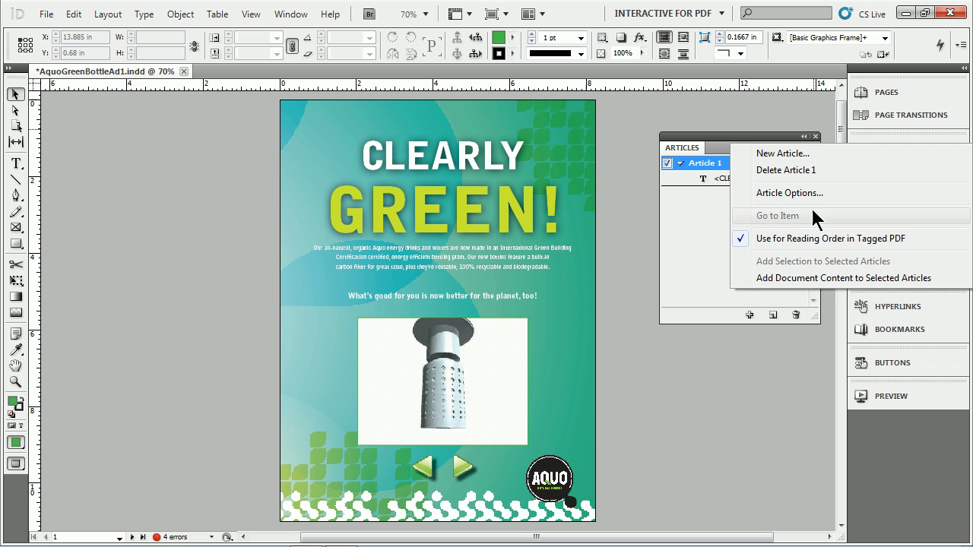
pyautogui.click(889, 279)
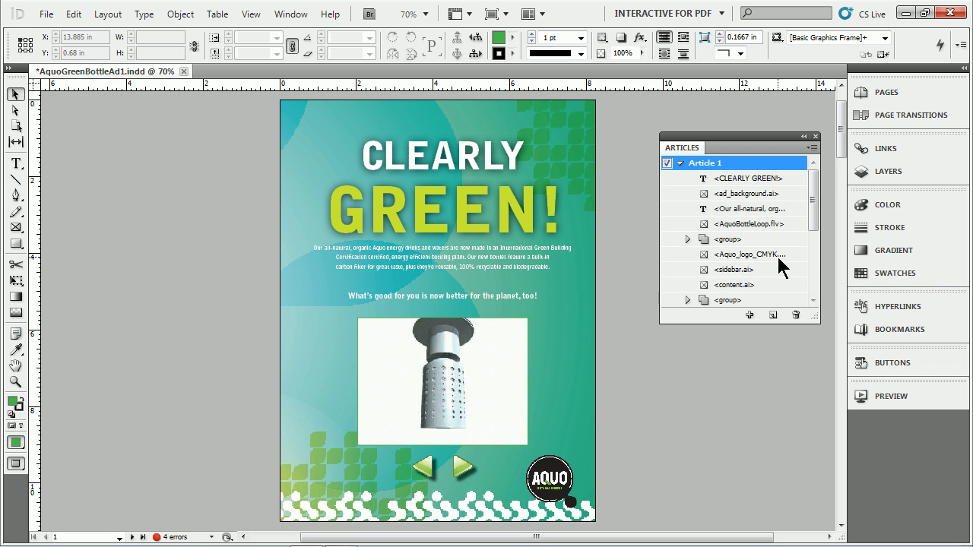
pyautogui.moveTo(811, 206)
pyautogui.mouseDown()
pyautogui.moveTo(815, 280)
pyautogui.moveTo(821, 195)
pyautogui.mouseUp()
pyautogui.click(749, 179)
pyautogui.click(790, 163)
pyautogui.click(795, 315)
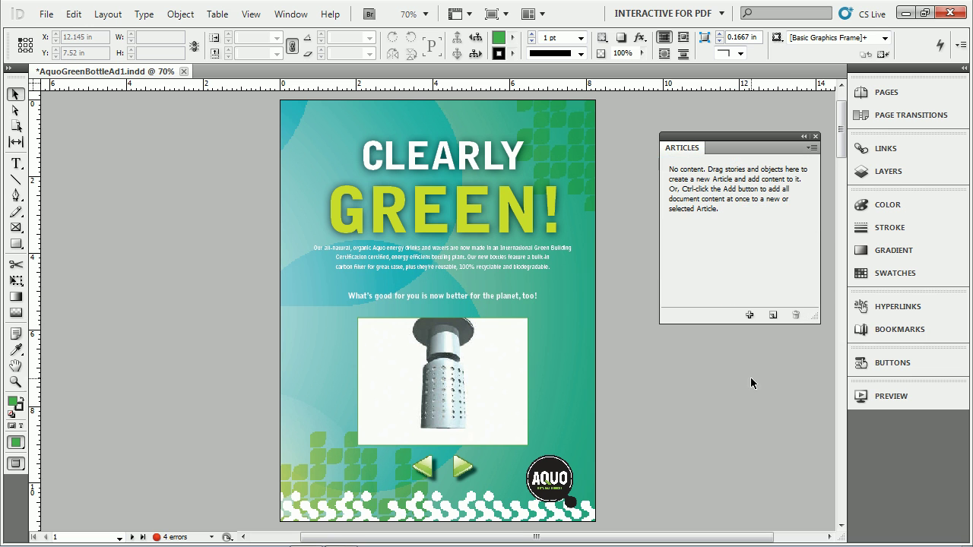
# - Create a fresh Article 1 and add the marquee-selected ad page frames with Add Selection
pyautogui.click(773, 314)
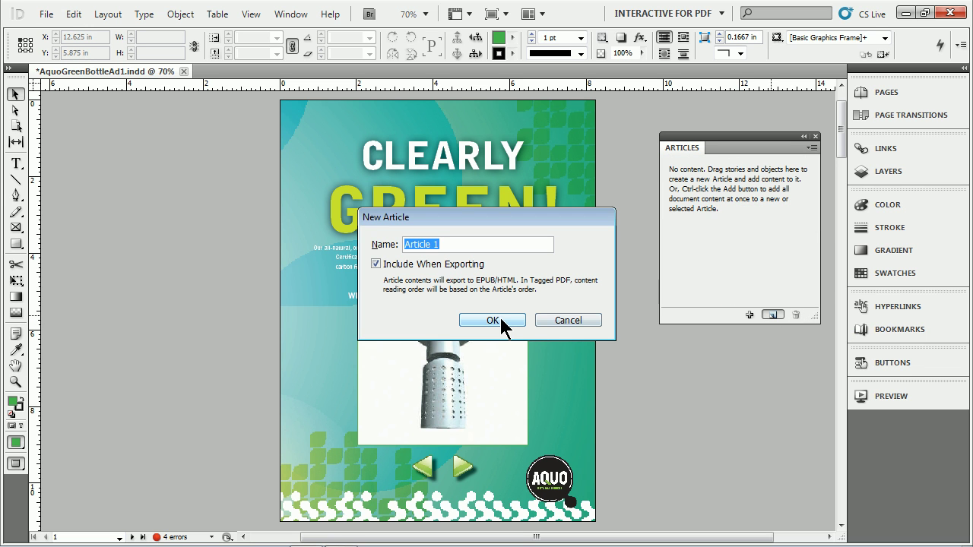
pyautogui.click(501, 321)
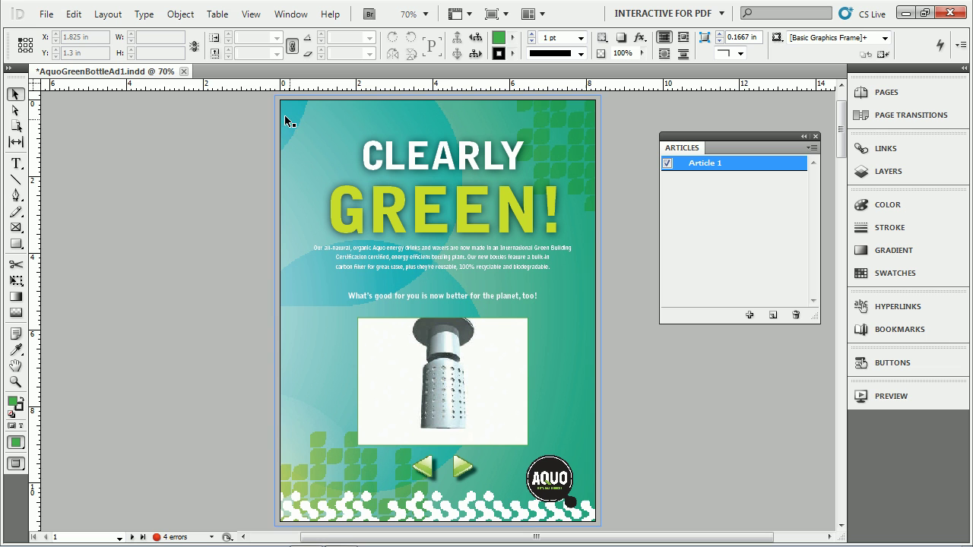
pyautogui.moveTo(240, 111); pyautogui.dragTo(669, 432)
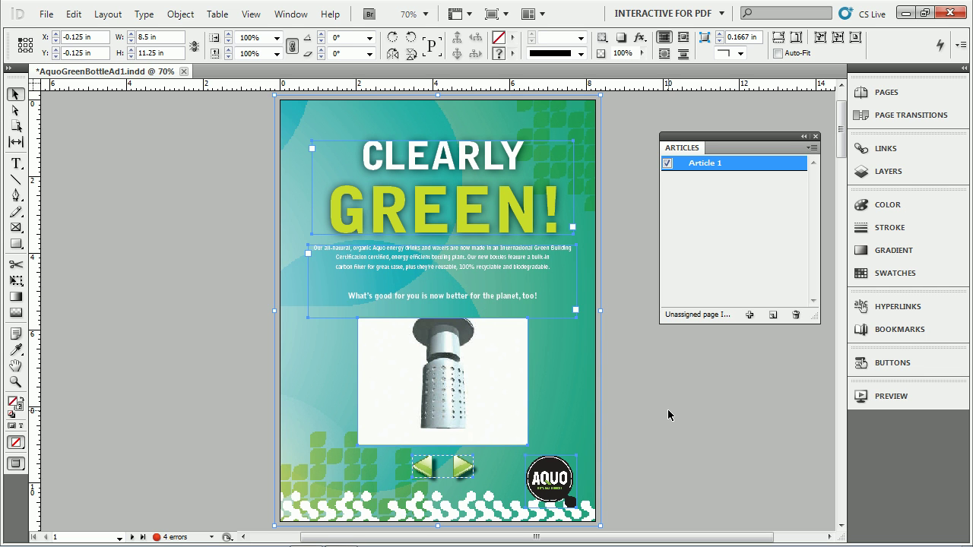
pyautogui.click(813, 148)
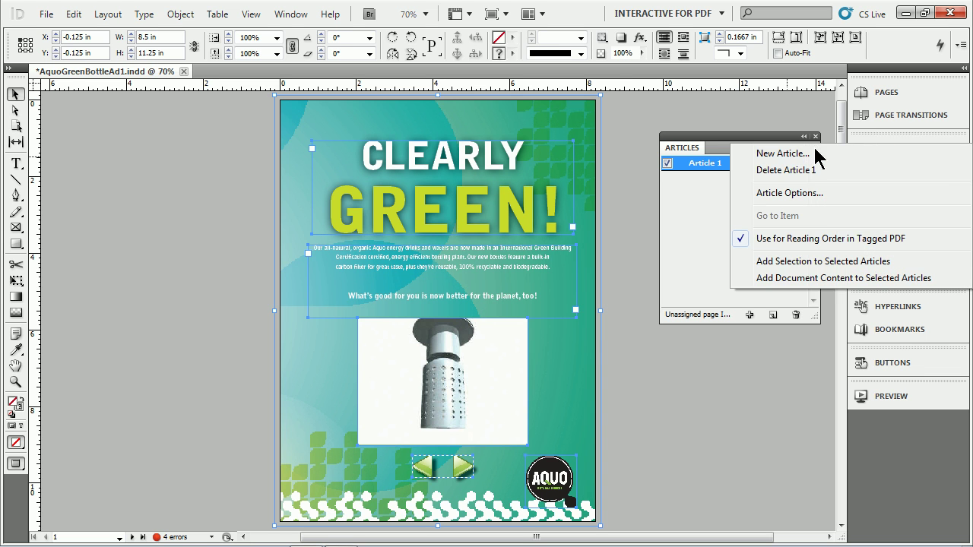
pyautogui.click(857, 262)
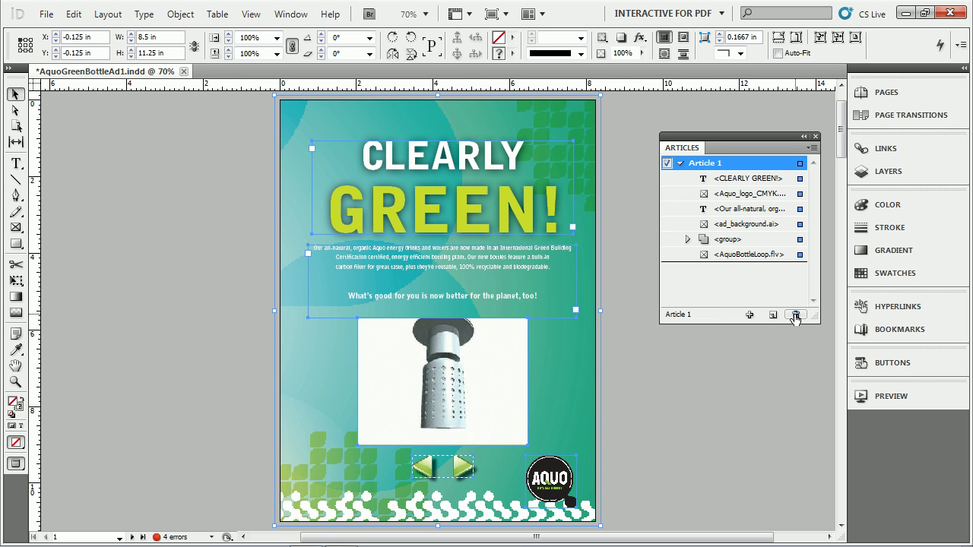
# - Delete Article 1, recreate it with all document content, and enlarge the Articles panel list
pyautogui.click(795, 316)
pyautogui.click(638, 307)
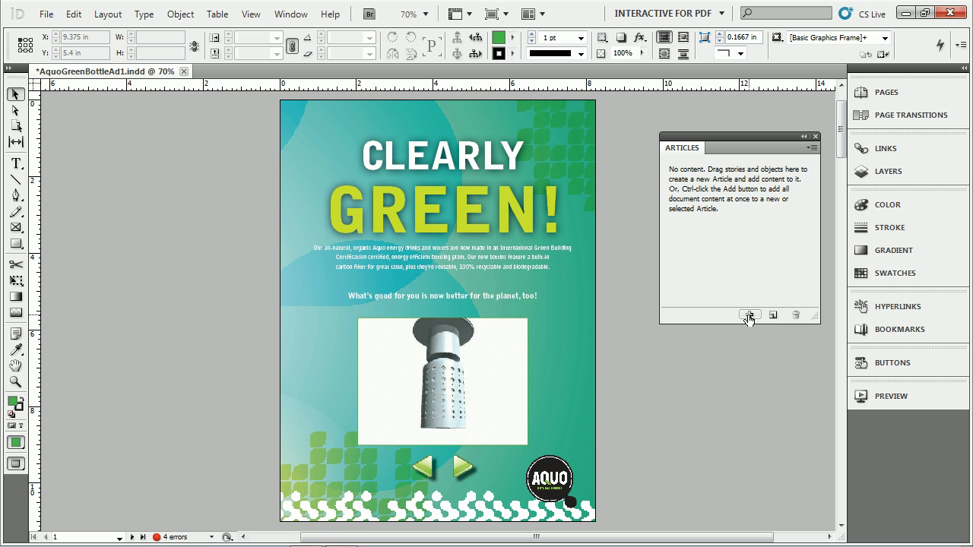
pyautogui.click(748, 316)
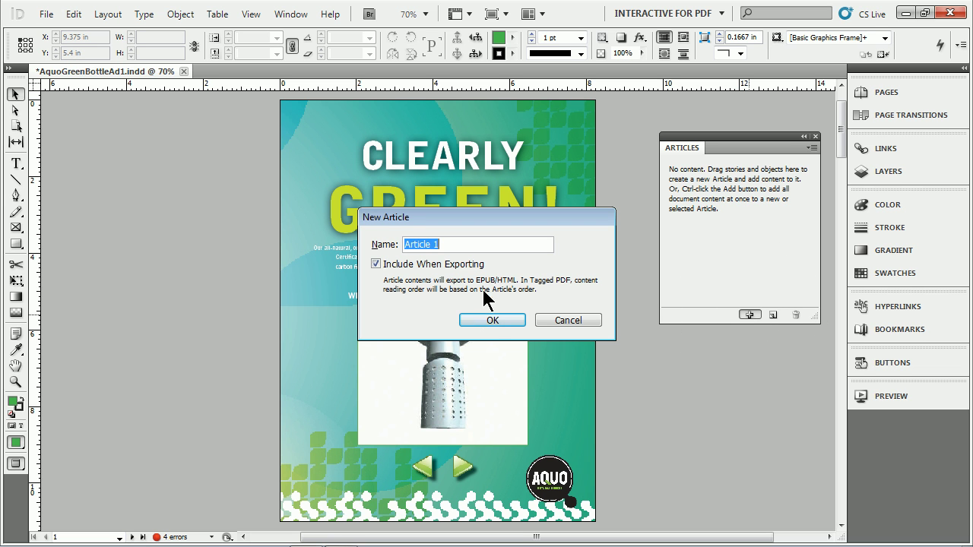
pyautogui.click(487, 320)
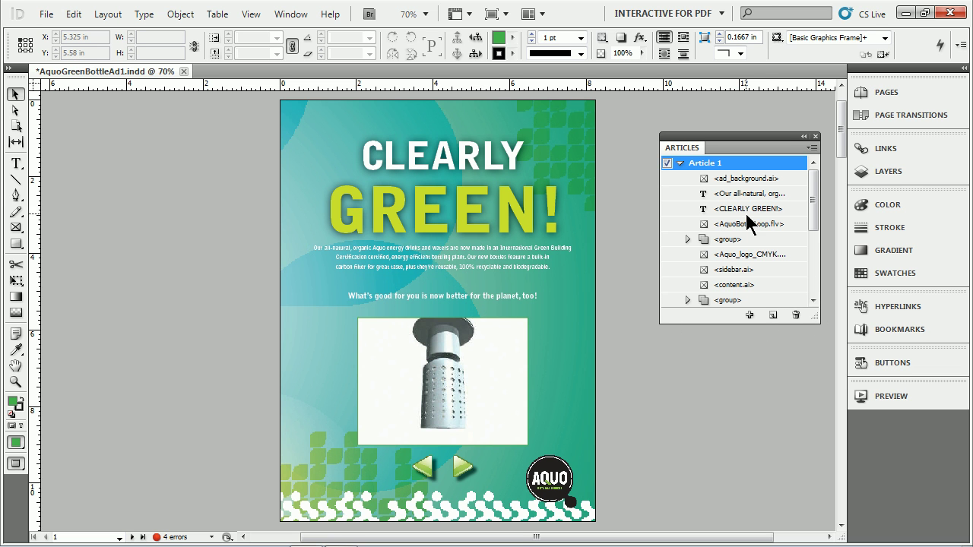
pyautogui.moveTo(813, 195)
pyautogui.mouseDown()
pyautogui.moveTo(819, 259)
pyautogui.moveTo(820, 182)
pyautogui.mouseUp()
pyautogui.moveTo(814, 323); pyautogui.dragTo(815, 476)
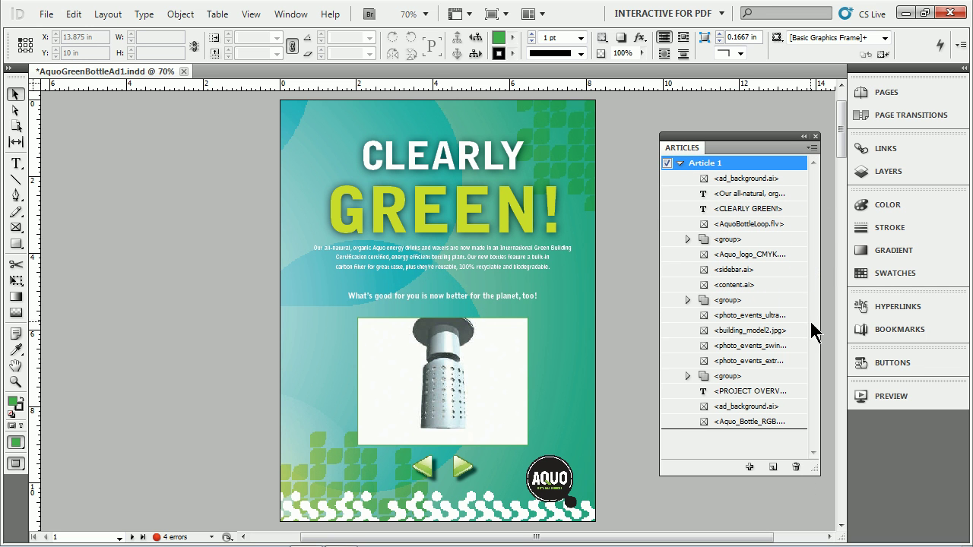
# - Turn on Include When Exporting in Article 1's Article Options
pyautogui.doubleClick(700, 164)
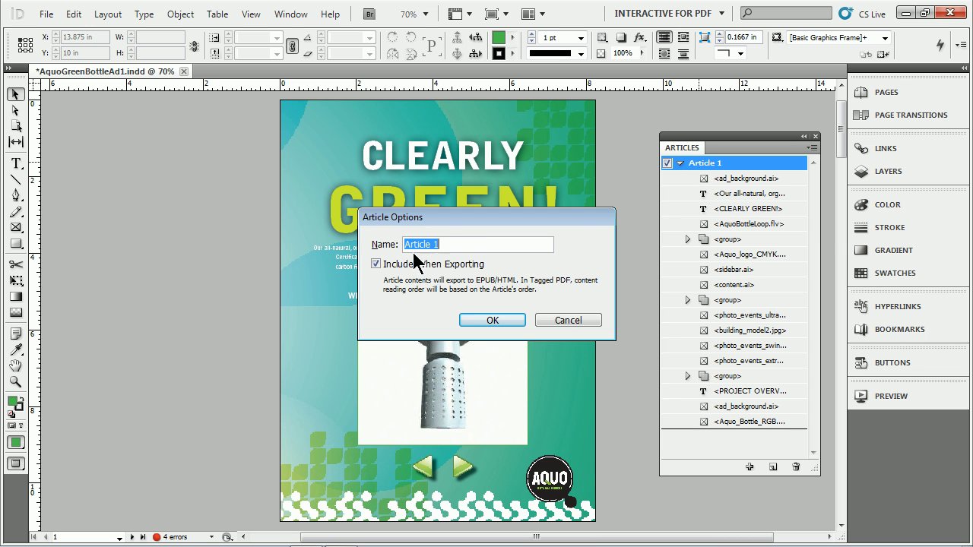
pyautogui.click(375, 264)
pyautogui.click(376, 265)
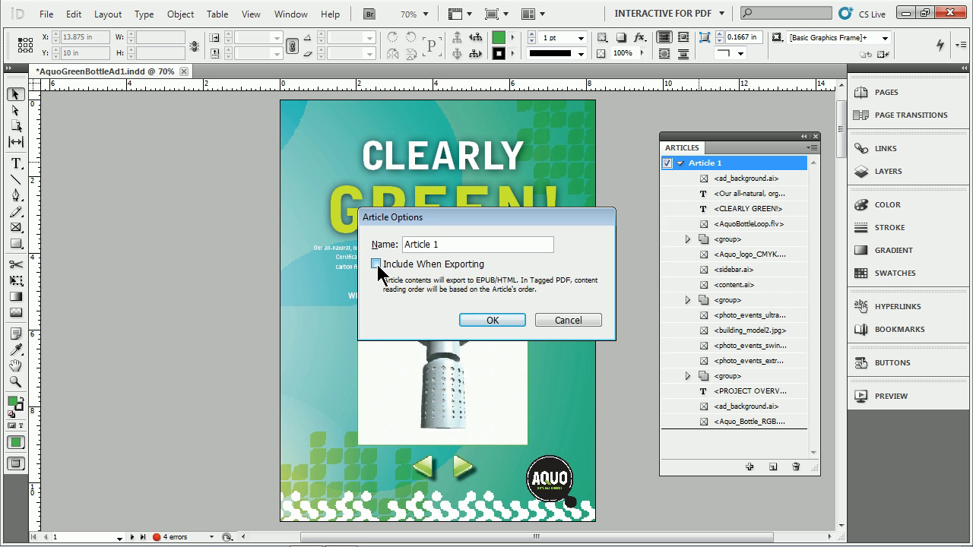
pyautogui.click(376, 264)
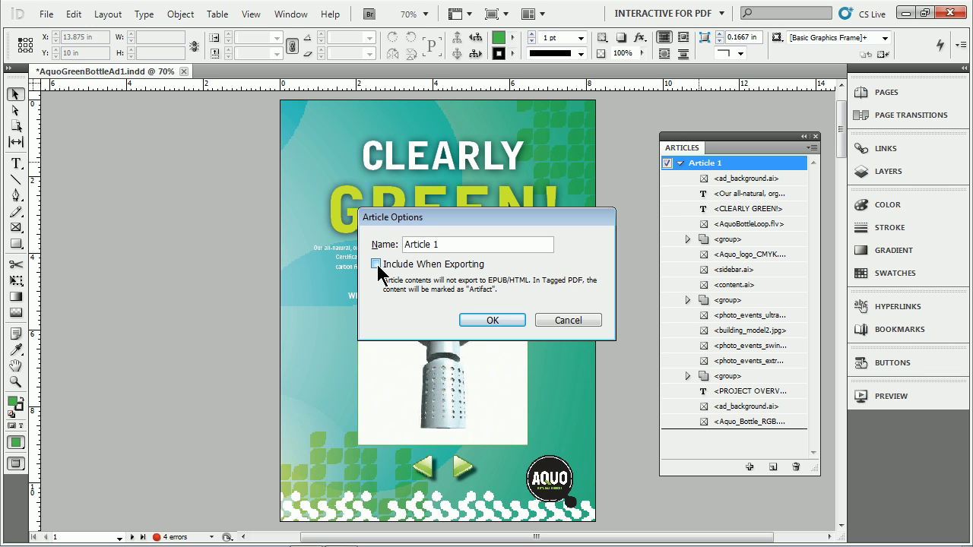
pyautogui.click(376, 265)
pyautogui.click(376, 264)
pyautogui.click(494, 318)
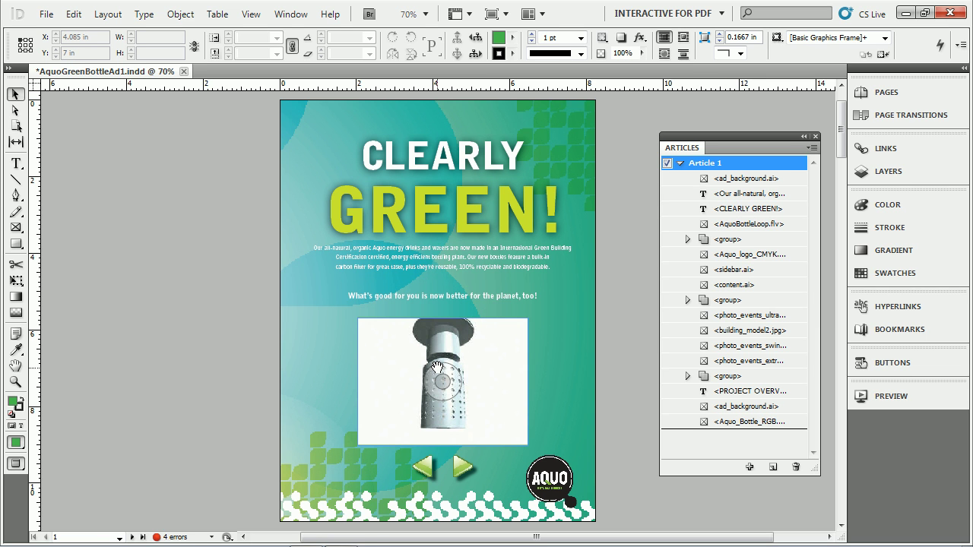
# - Select Article 1's body text, background and AquoBottleLoop.flv entries to find them on the page
pyautogui.click(437, 334)
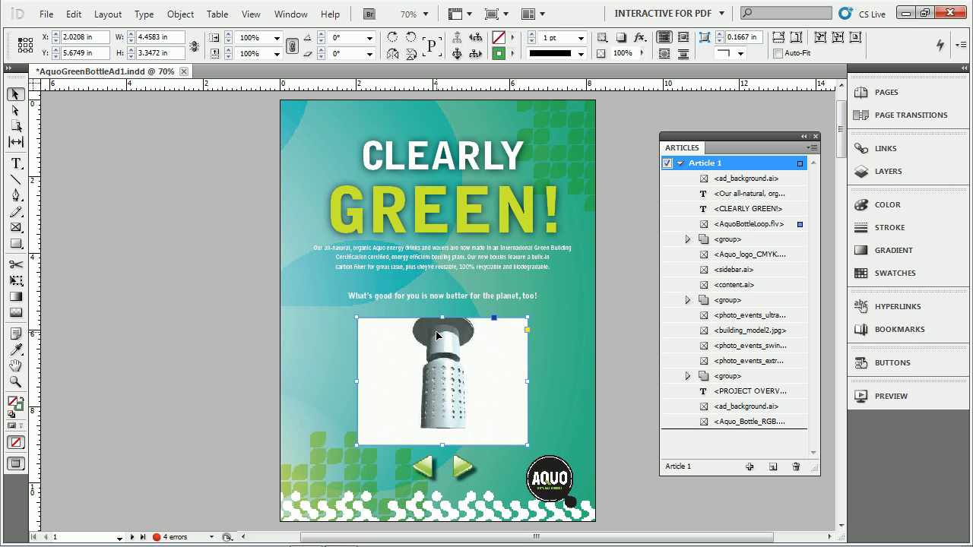
pyautogui.click(801, 225)
pyautogui.click(736, 195)
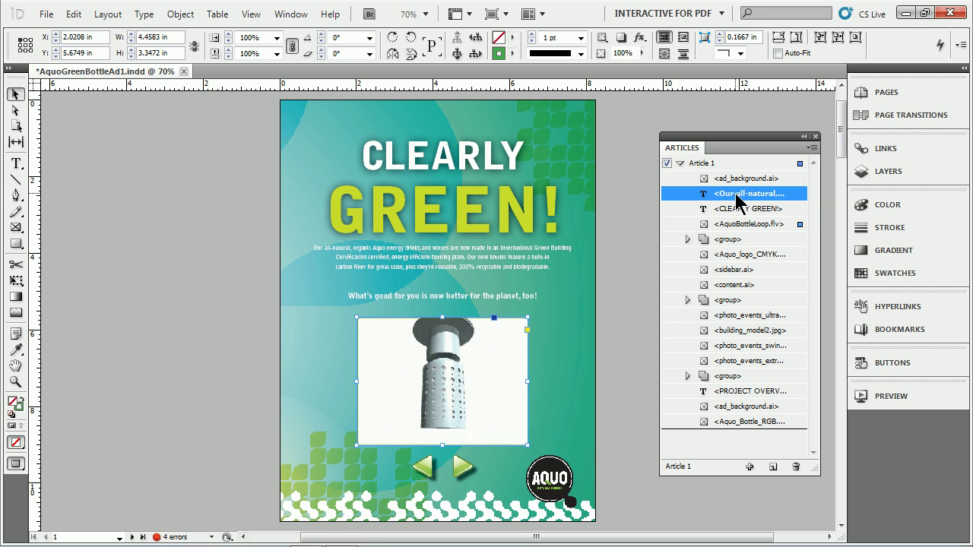
pyautogui.click(738, 180)
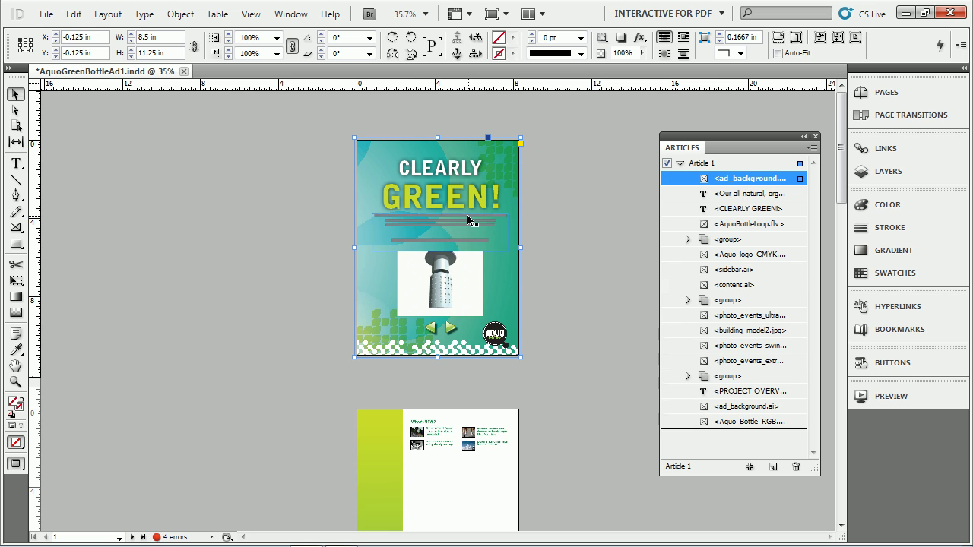
pyautogui.click(723, 225)
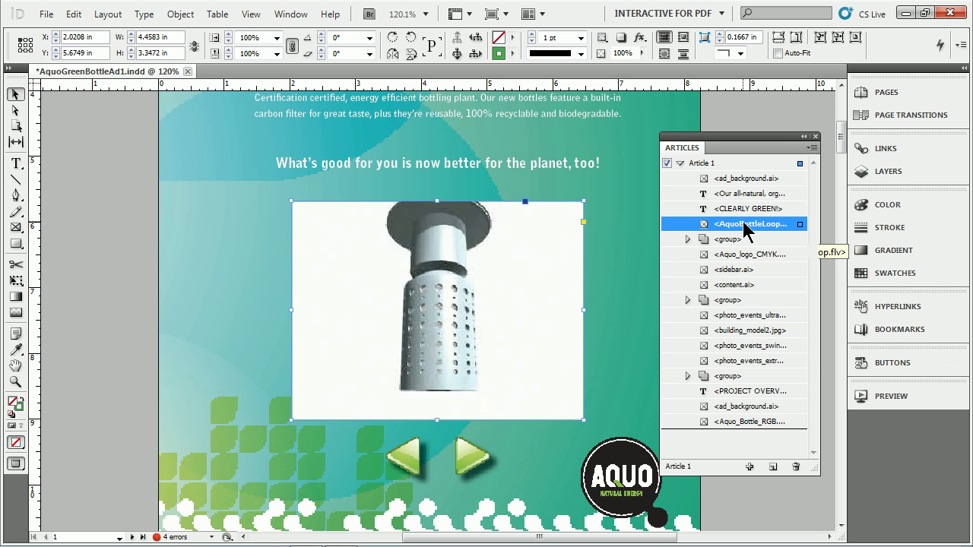
pyautogui.moveTo(751, 222)
pyautogui.mouseDown()
pyautogui.moveTo(744, 197)
pyautogui.moveTo(738, 231)
pyautogui.mouseUp()
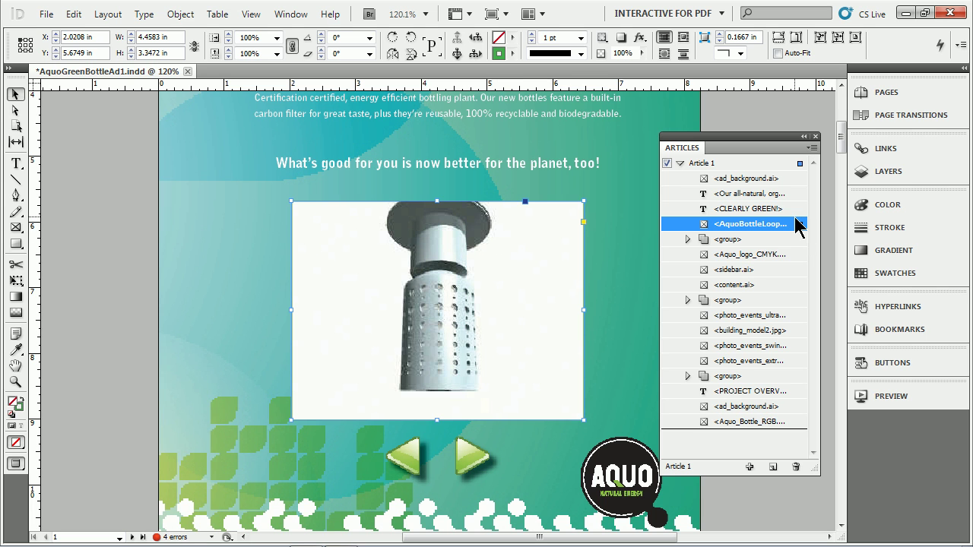
# - Delete the AquoBottleLoop.flv row and the top ad_background.ai row from Article 1's list
pyautogui.click(795, 468)
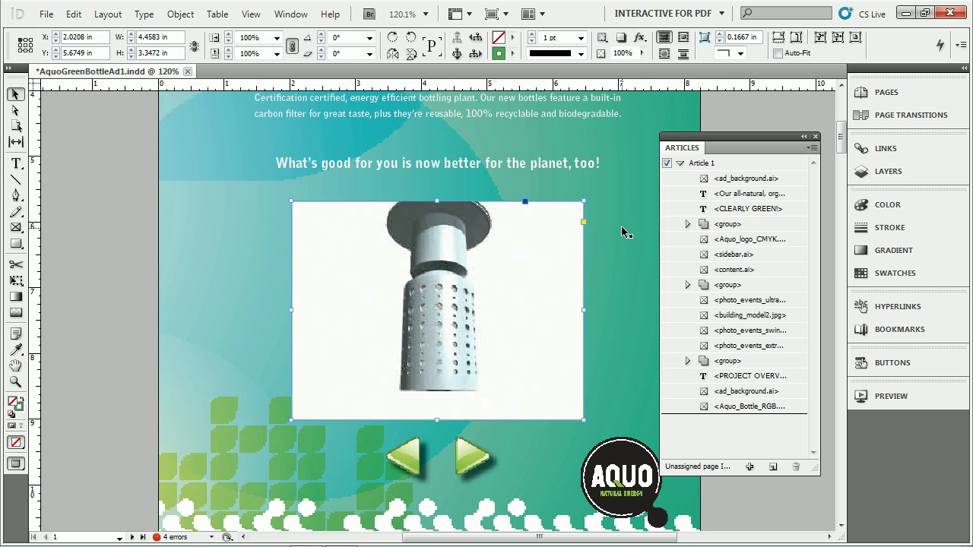
pyautogui.doubleClick(732, 179)
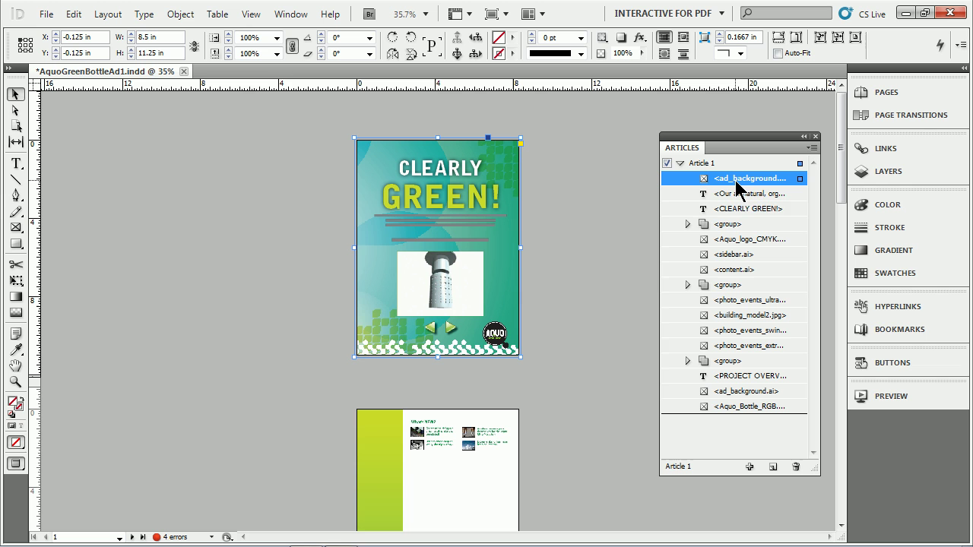
pyautogui.click(796, 467)
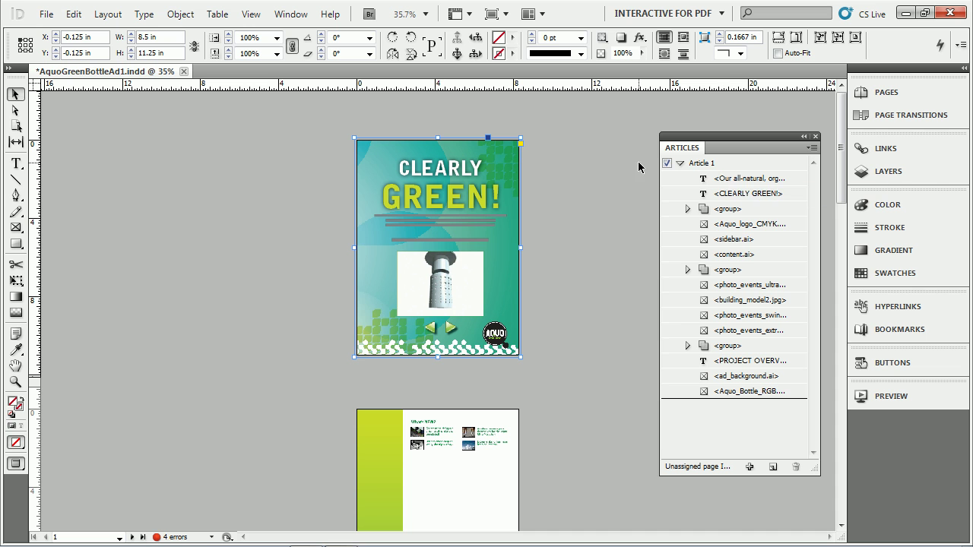
# - Export the document in HTML format to the desktop as AquoGreenBottleAd1b.html
pyautogui.click(48, 15)
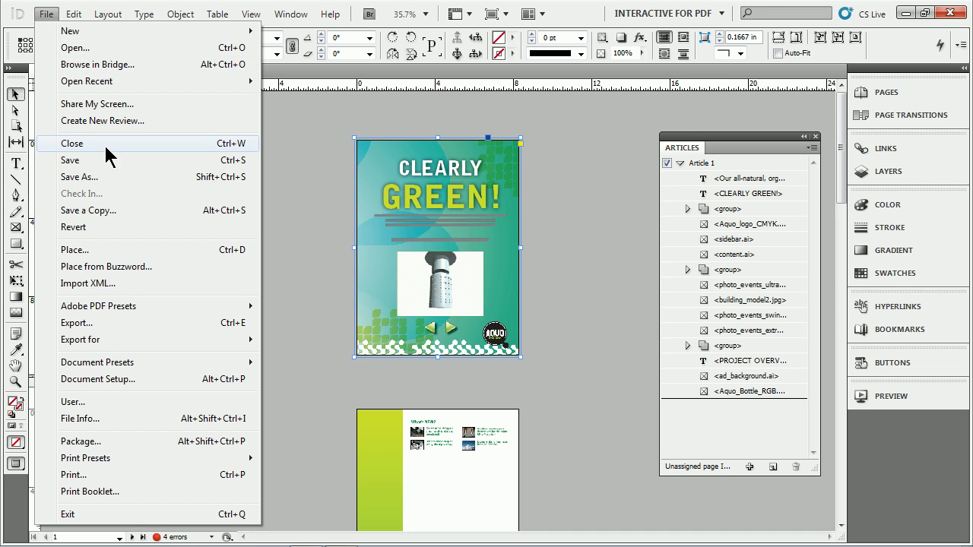
pyautogui.click(107, 325)
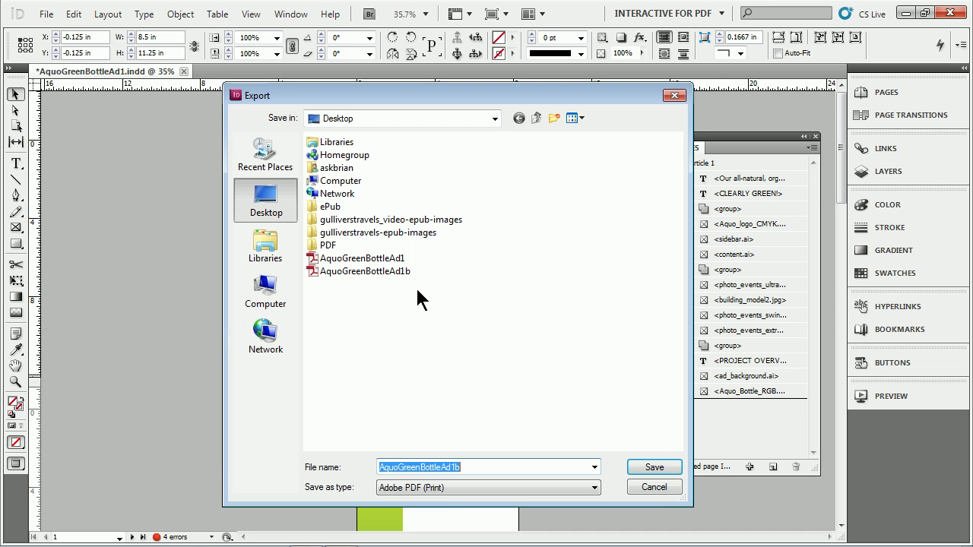
pyautogui.click(464, 488)
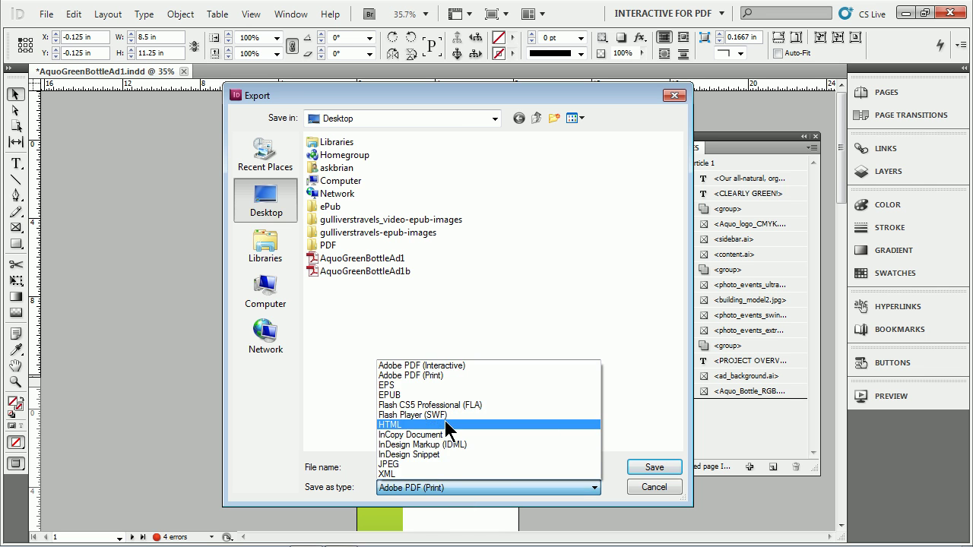
pyautogui.click(445, 423)
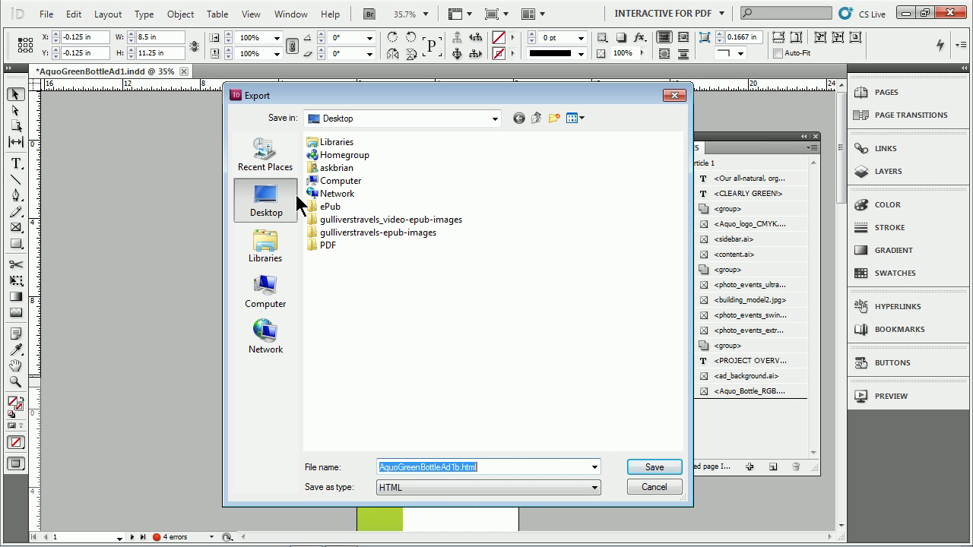
pyautogui.click(645, 466)
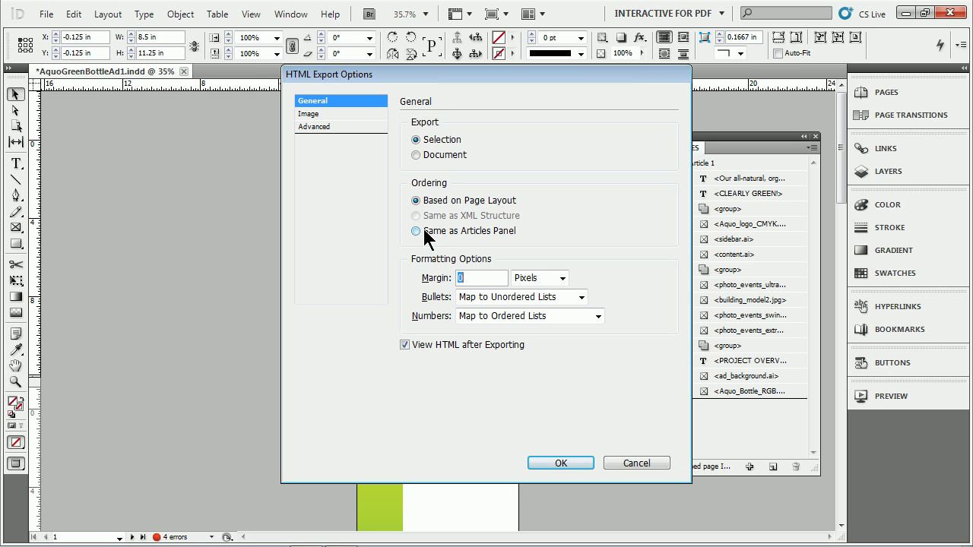
# - Set the HTML content order to Same as Articles Panel and accept the missing-links warning
pyautogui.click(425, 235)
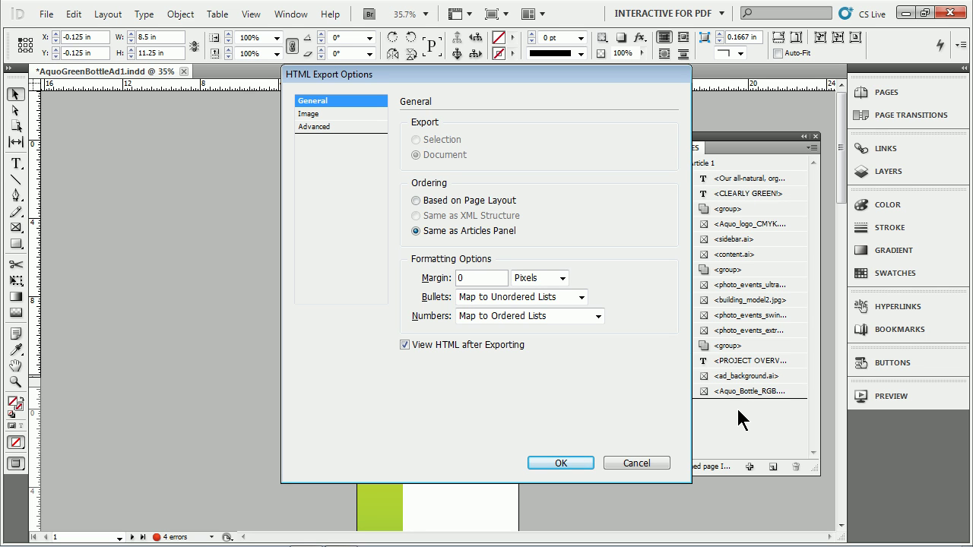
pyautogui.click(562, 464)
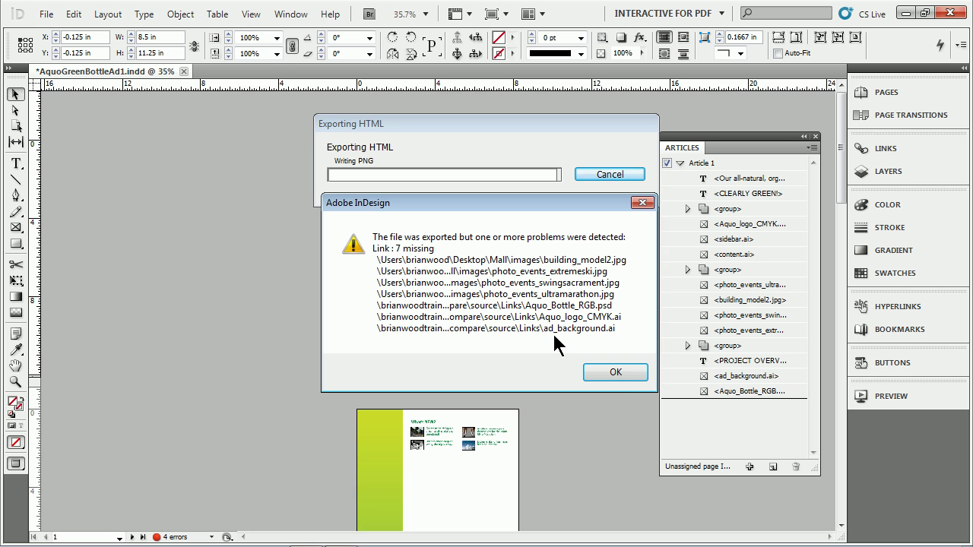
pyautogui.click(615, 372)
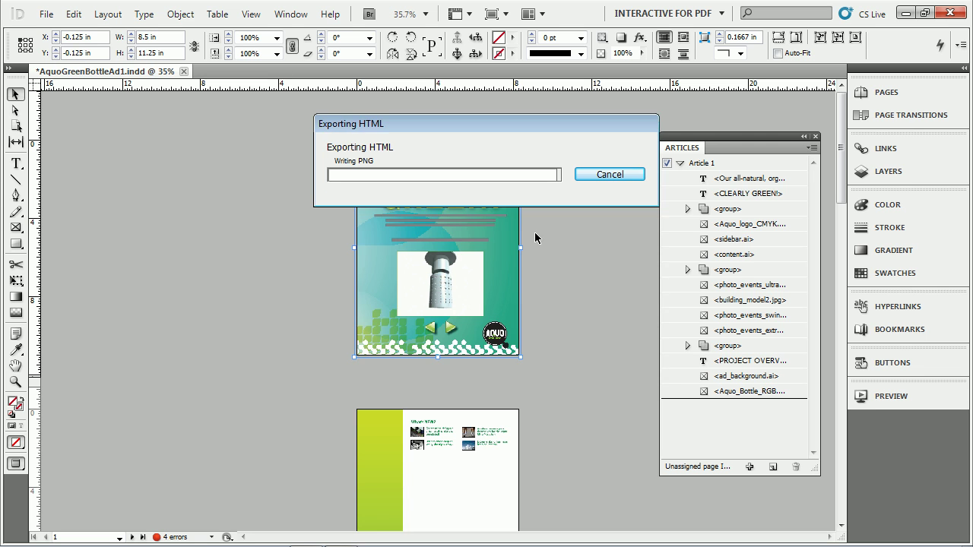
# - Scroll through the exported AquoGreenBottleAd1b.html page in Firefox, then close the browser
pyautogui.scroll(-10, 674, 243)
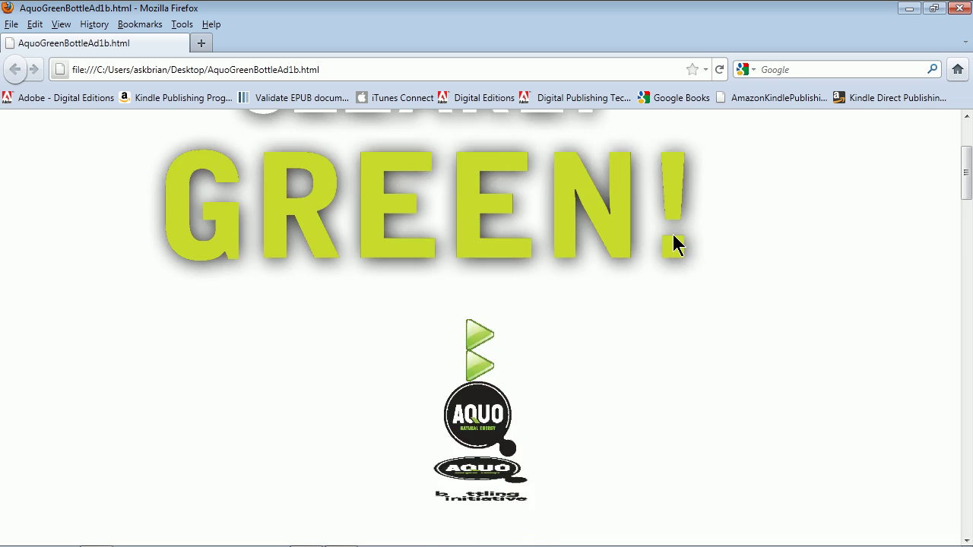
pyautogui.scroll(5, 673, 244)
pyautogui.scroll(5, 673, 245)
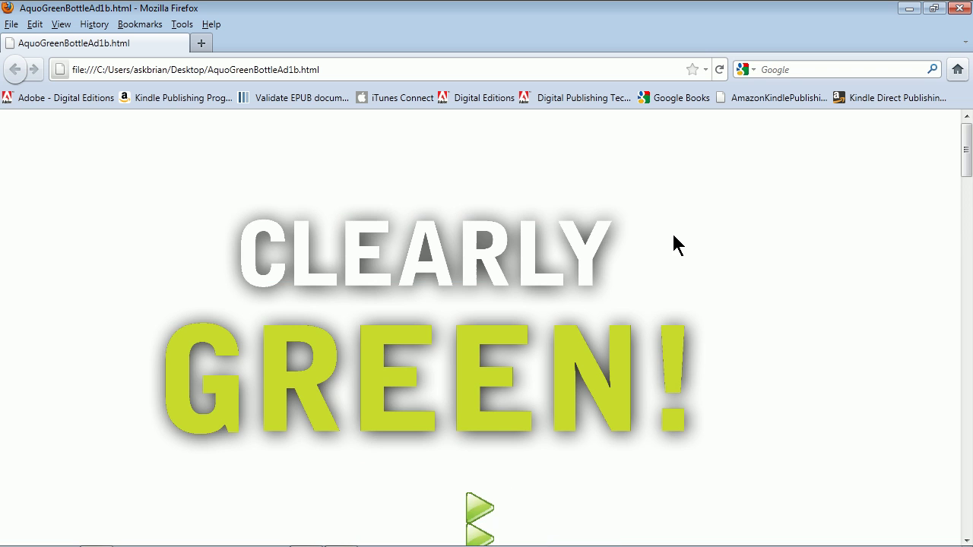
pyautogui.scroll(-4, 674, 245)
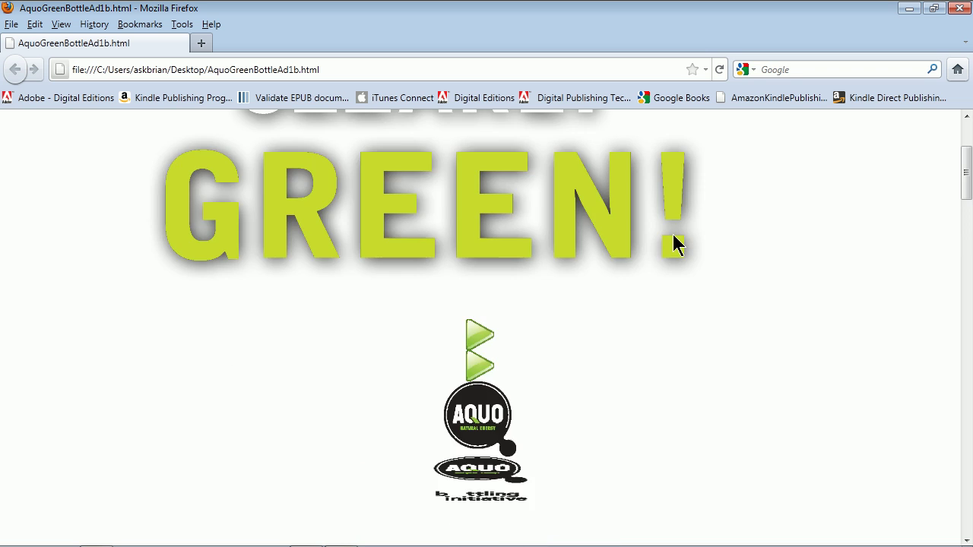
pyautogui.scroll(4, 673, 245)
pyautogui.scroll(-4, 673, 245)
pyautogui.scroll(4, 673, 244)
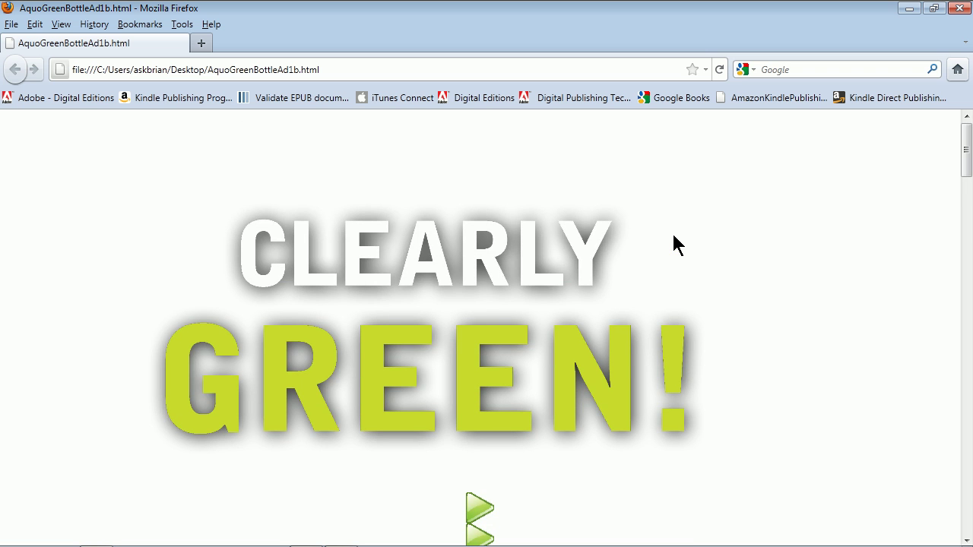
pyautogui.click(960, 8)
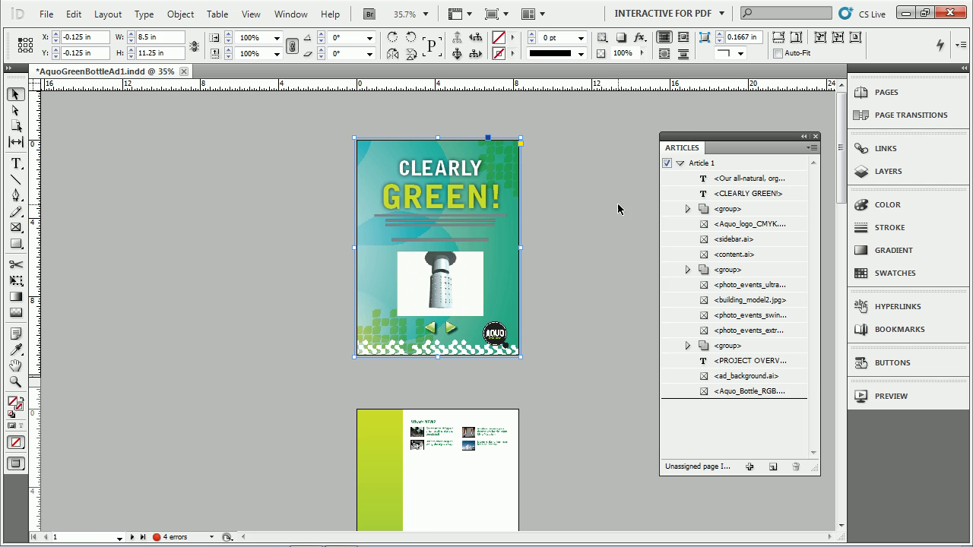
# - Nudge the Articles panel slightly higher and clear any selection on the page
pyautogui.moveTo(689, 137); pyautogui.dragTo(686, 107)
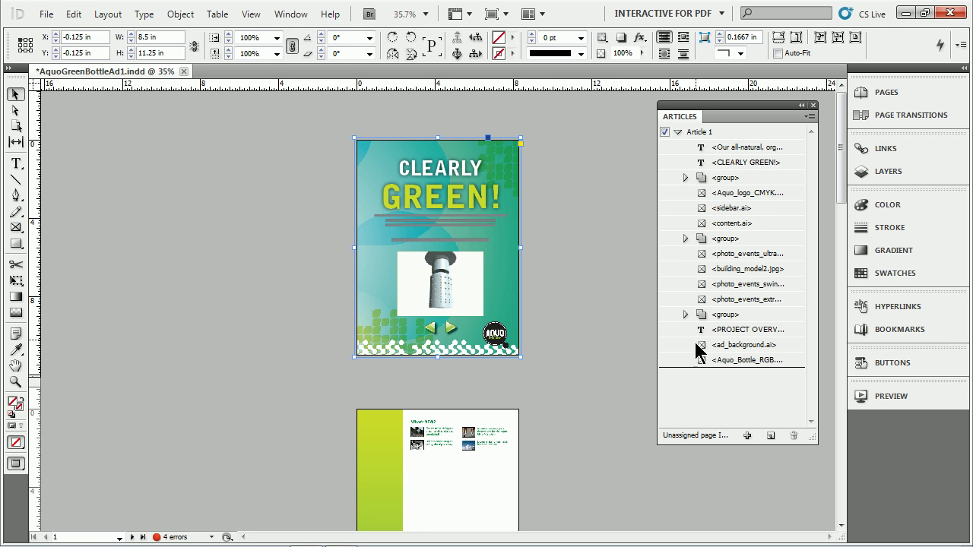
pyautogui.click(584, 327)
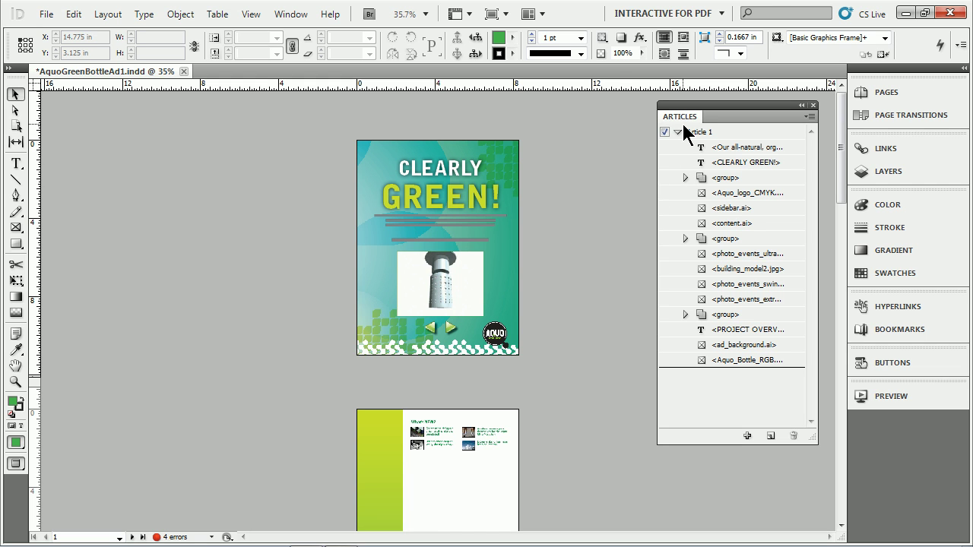
# - Reorder Article 1 so Aquo_logo_CMYK sits directly below the 'Our all-natural' body text
pyautogui.click(809, 117)
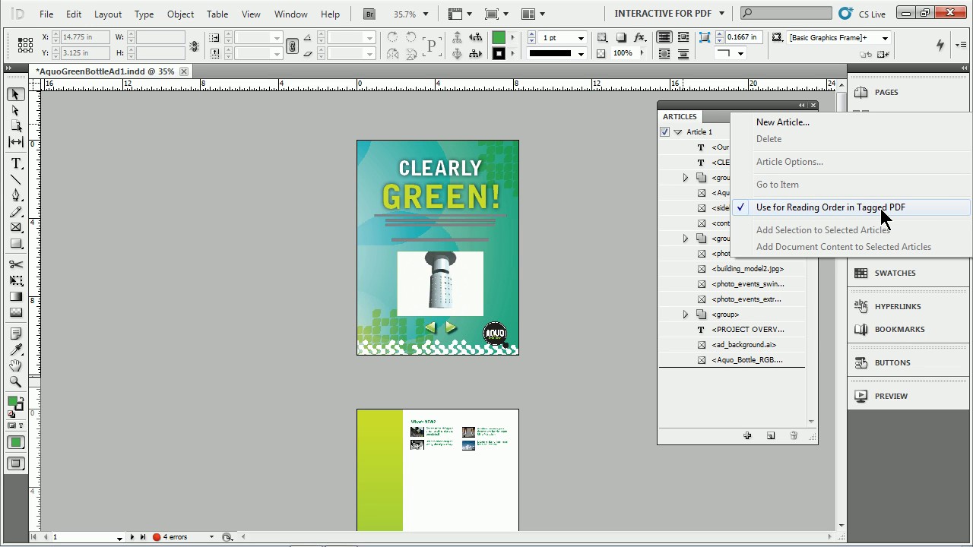
pyautogui.click(764, 418)
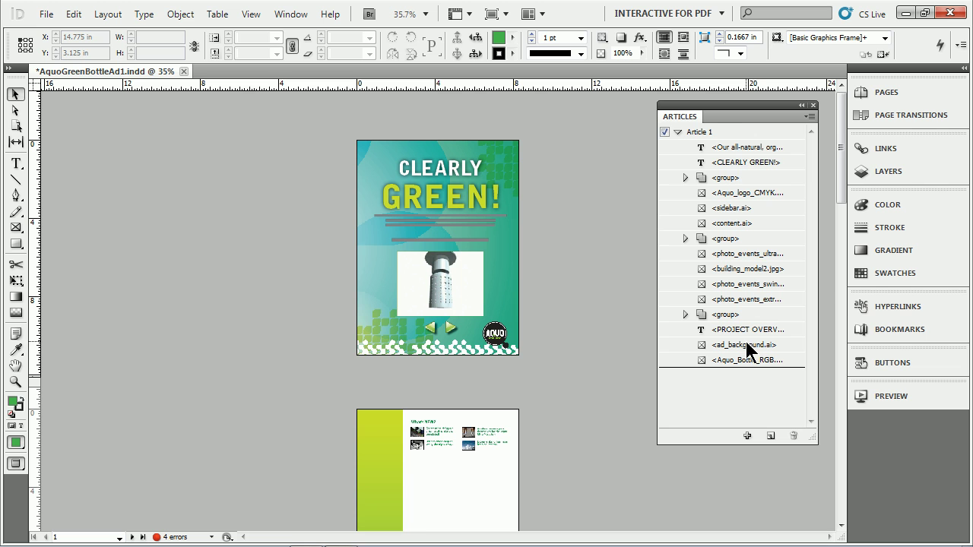
pyautogui.moveTo(728, 192); pyautogui.dragTo(729, 166)
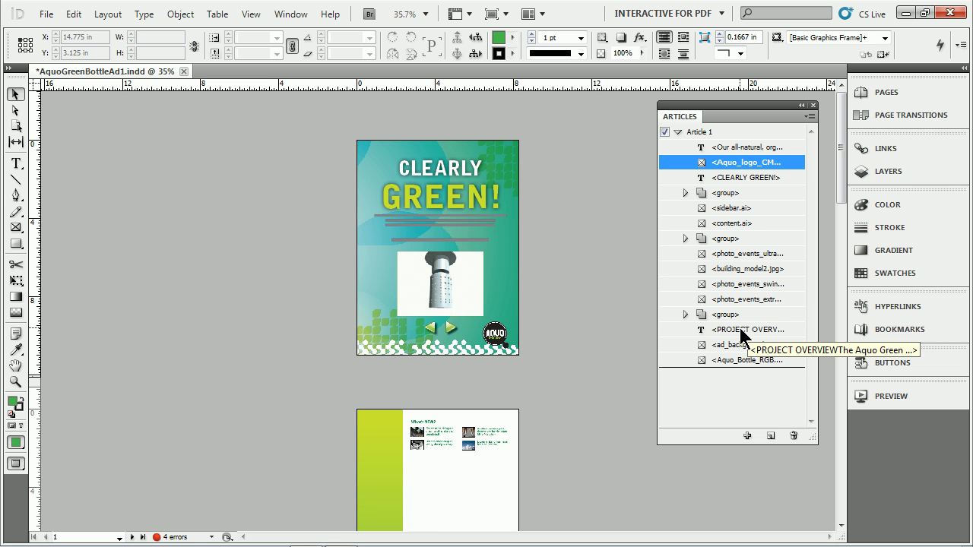
pyautogui.click(737, 389)
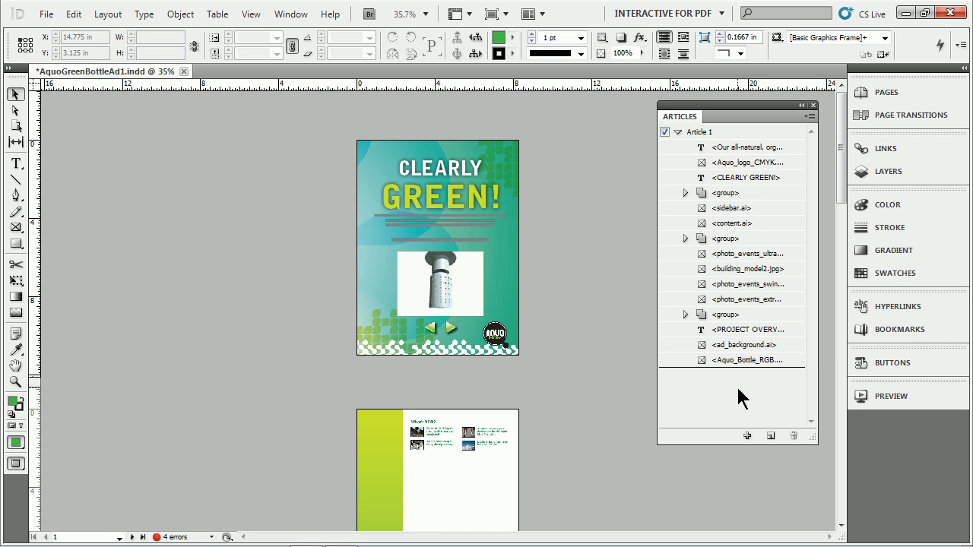